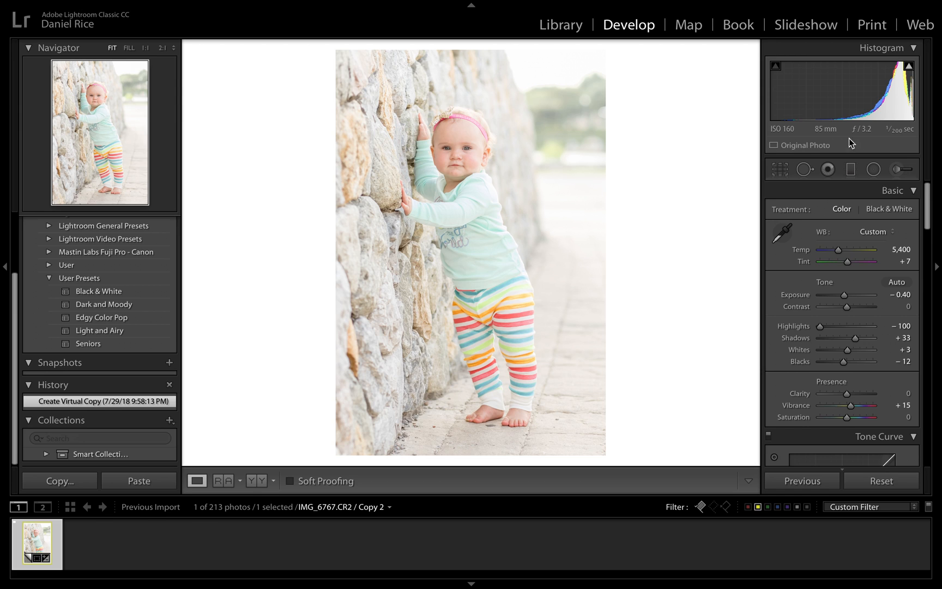
Paint a new Adjustment Brush mask over the baby's face with exposure 0.20, brush size 16 and feather 66.
{"action": "left_click", "coordinate": [897, 172]}
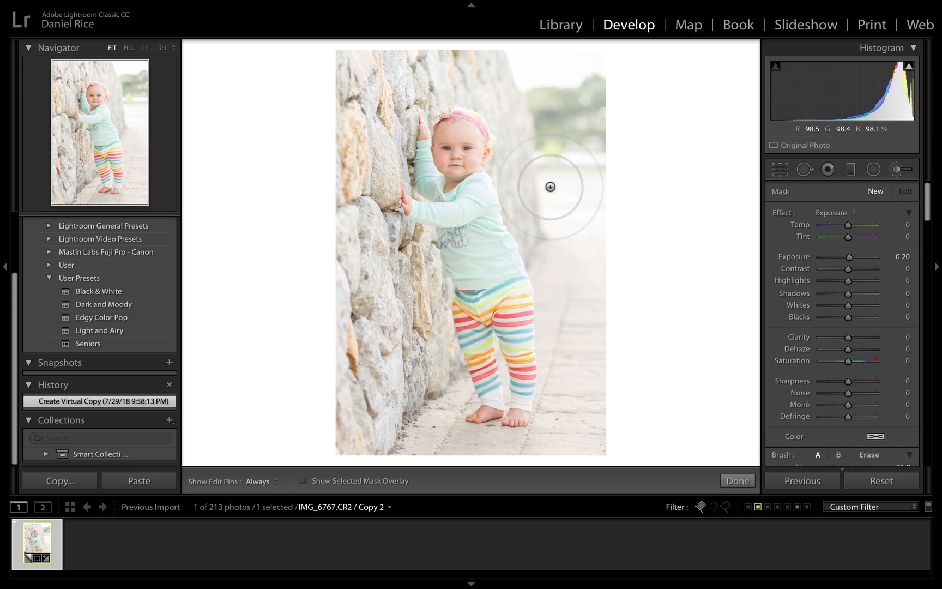
{"action": "scroll", "coordinate": [837, 288], "scroll_direction": "down", "scroll_amount": 5}
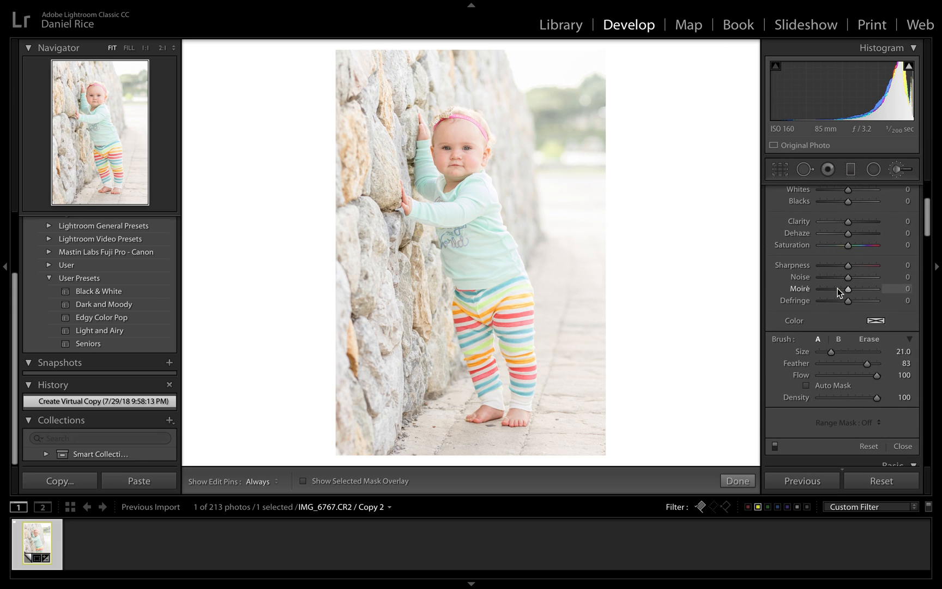
{"action": "mouse_move", "coordinate": [863, 364]}
{"action": "left_mouse_down"}
{"action": "mouse_move", "coordinate": [836, 360]}
{"action": "mouse_move", "coordinate": [852, 361]}
{"action": "left_mouse_up"}
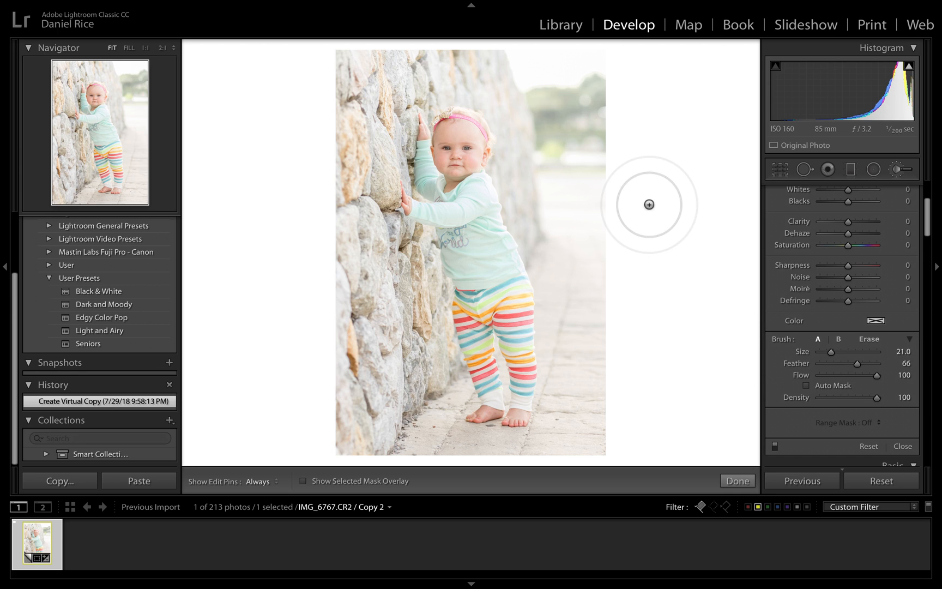
{"action": "scroll", "coordinate": [494, 171], "scroll_direction": "down", "scroll_amount": 2}
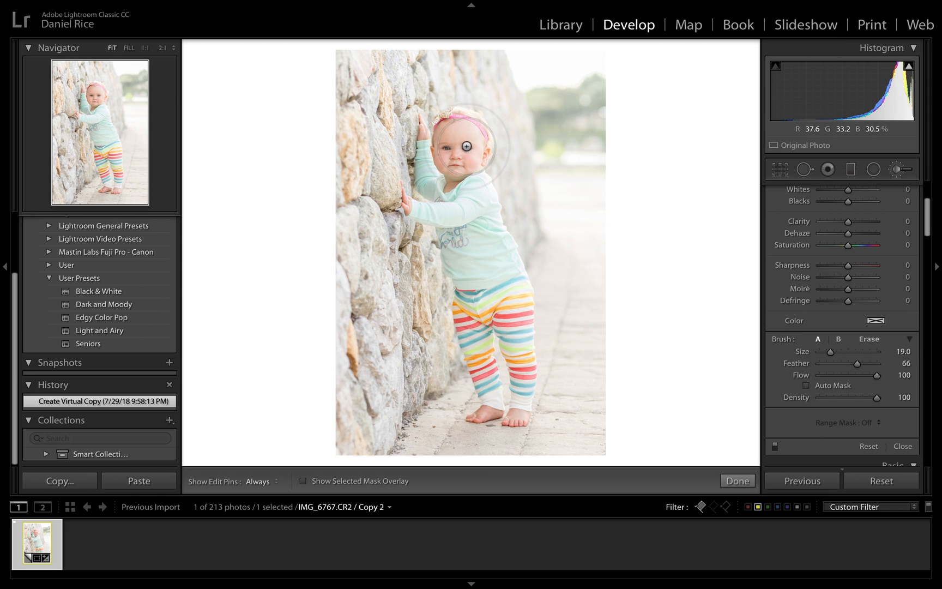
{"action": "scroll", "coordinate": [467, 154], "scroll_direction": "down", "scroll_amount": 3}
{"action": "mouse_move", "coordinate": [467, 153]}
{"action": "left_mouse_down"}
{"action": "mouse_move", "coordinate": [447, 158]}
{"action": "mouse_move", "coordinate": [471, 174]}
{"action": "left_mouse_up"}
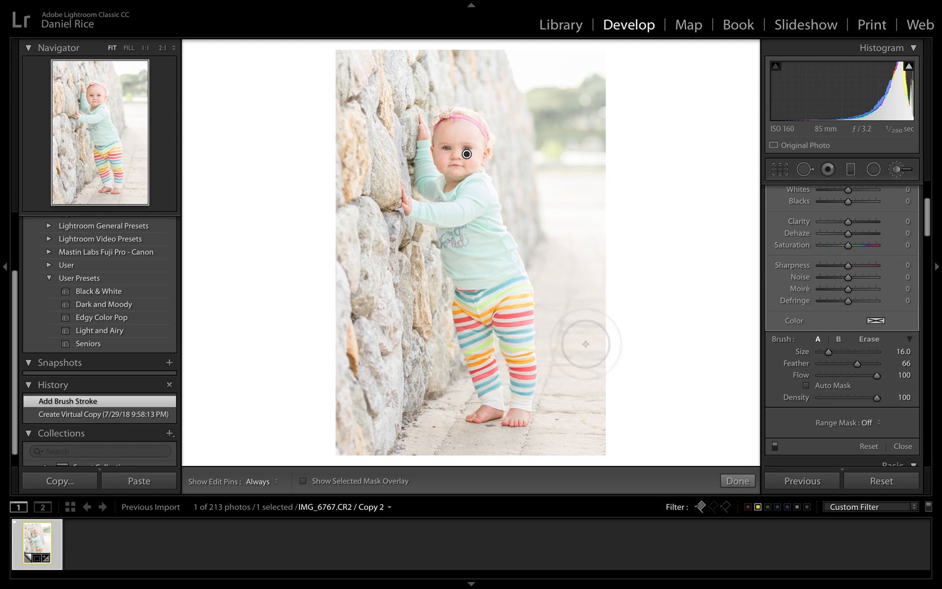
Extend the face mask over the baby's feet with brush size 15, and set the mask's highlights to -20.
{"action": "scroll", "coordinate": [629, 421], "scroll_direction": "down", "scroll_amount": 1}
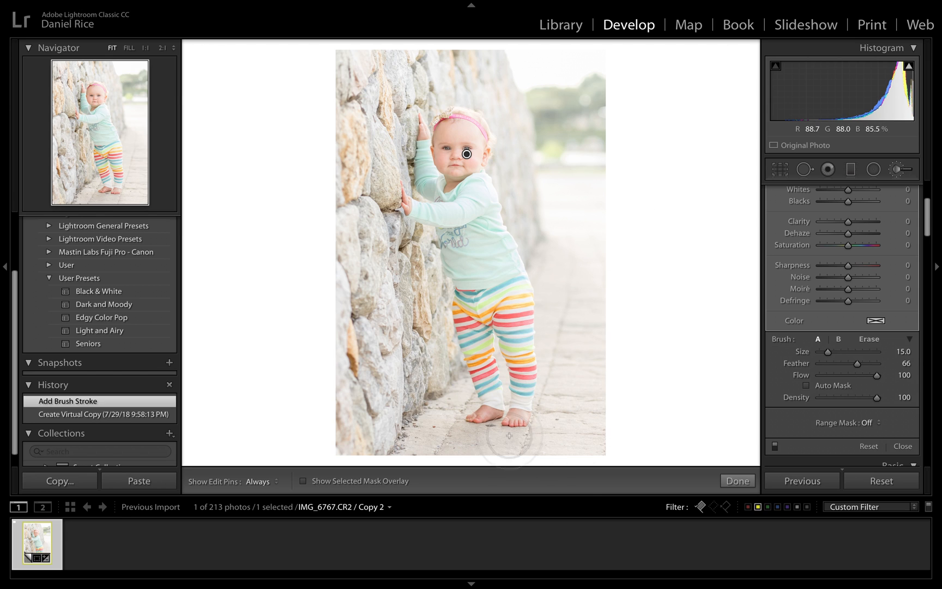
{"action": "left_click_drag", "start_coordinate": [523, 419], "coordinate": [488, 418]}
{"action": "left_click", "coordinate": [486, 417]}
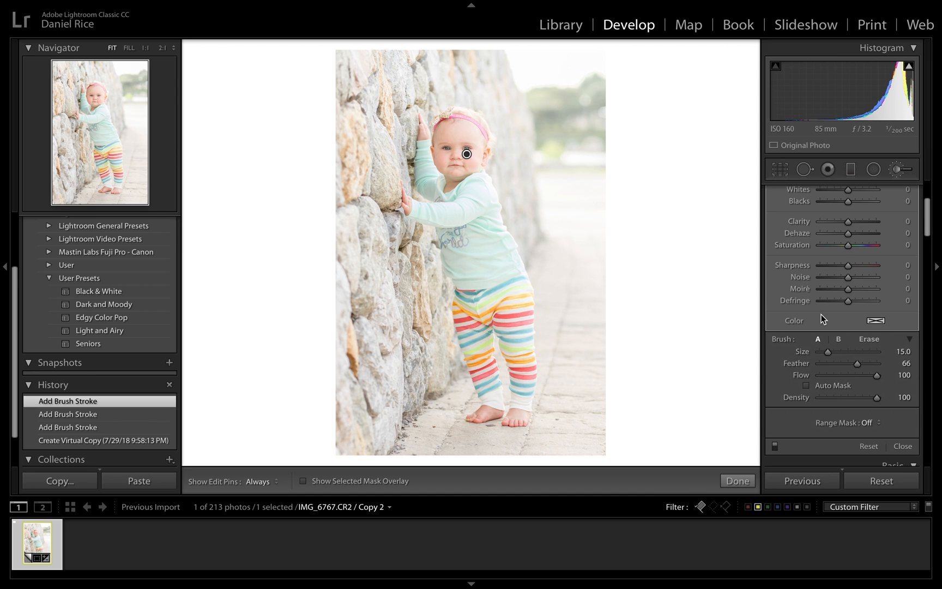
{"action": "scroll", "coordinate": [822, 314], "scroll_direction": "up", "scroll_amount": 3}
{"action": "left_click_drag", "start_coordinate": [844, 281], "coordinate": [839, 280]}
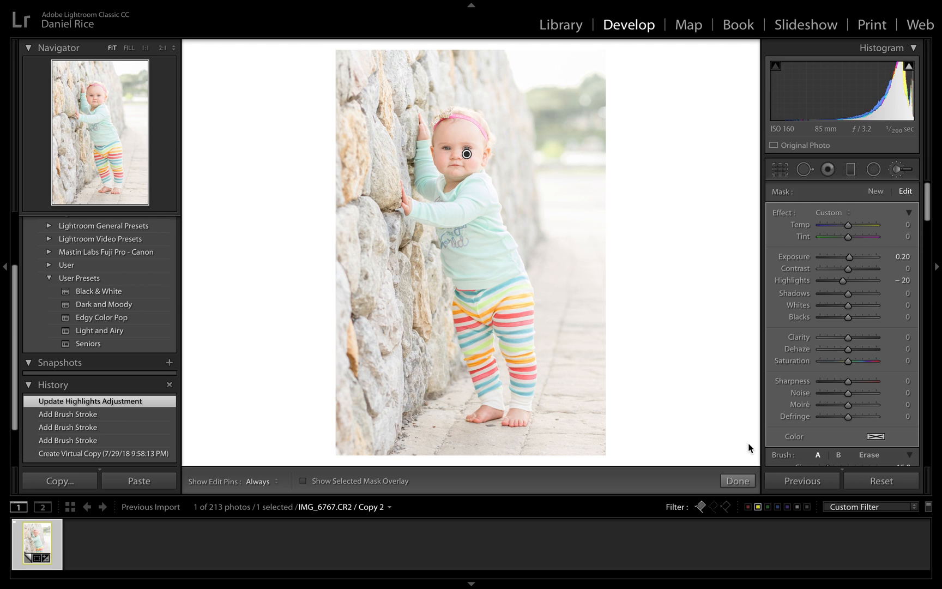
Paint a new brush mask over the near stone wall with exposure 0.40 and highlights 100.
{"action": "left_click", "coordinate": [875, 192]}
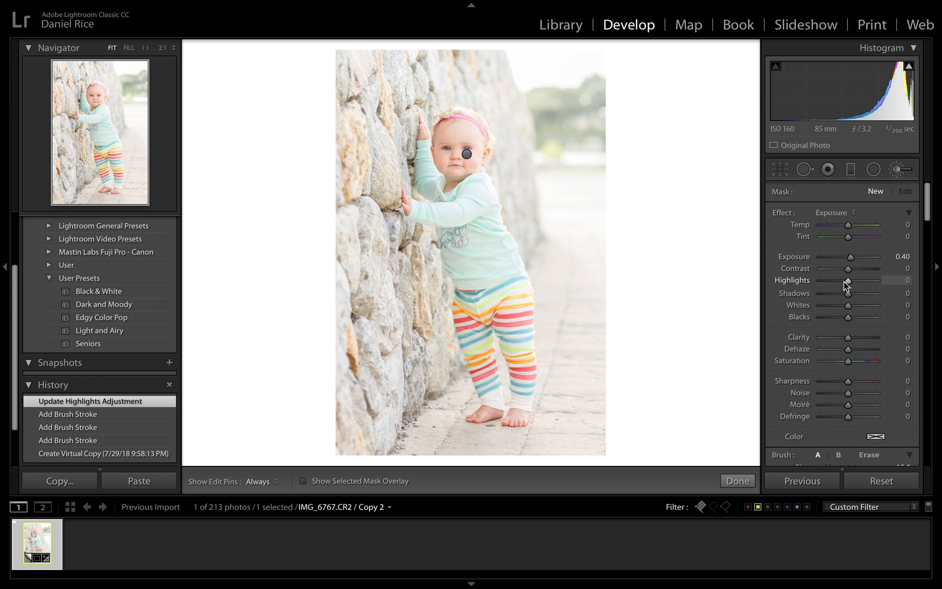
{"action": "left_click_drag", "start_coordinate": [854, 280], "coordinate": [876, 280]}
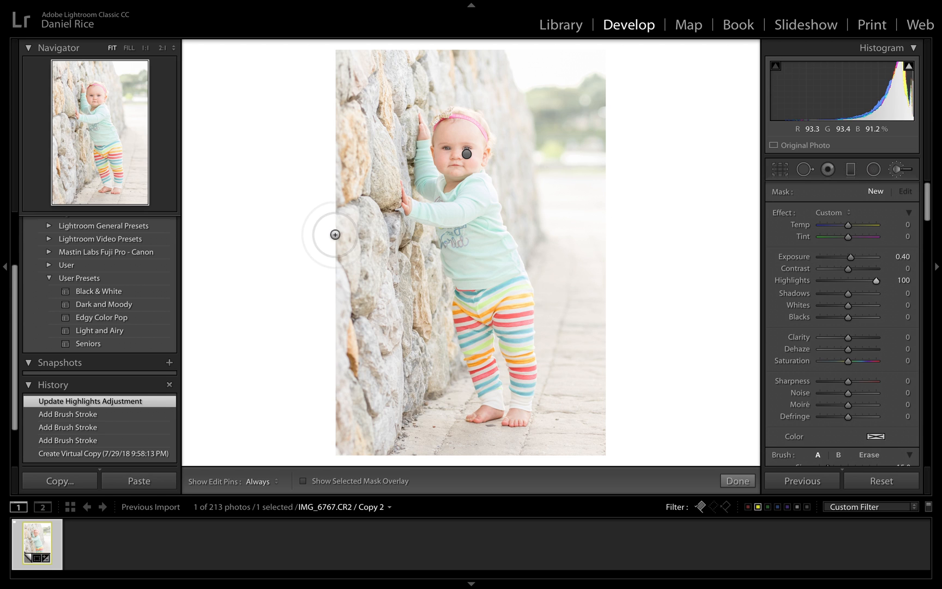
{"action": "key", "text": "h"}
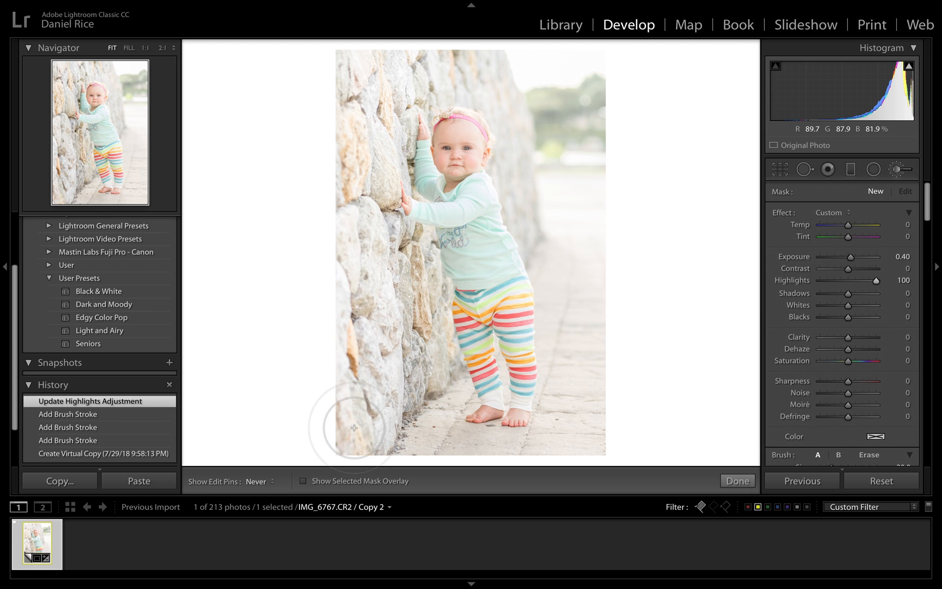
{"action": "mouse_move", "coordinate": [406, 318]}
{"action": "left_mouse_down"}
{"action": "mouse_move", "coordinate": [407, 253]}
{"action": "mouse_move", "coordinate": [419, 342]}
{"action": "mouse_move", "coordinate": [409, 396]}
{"action": "left_mouse_up"}
{"action": "key", "text": "h"}
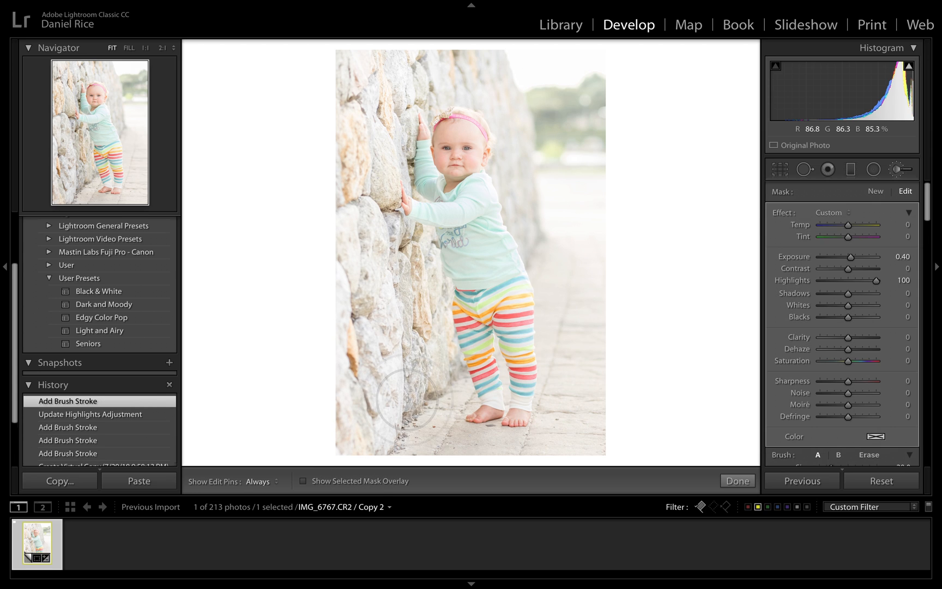
{"action": "left_click_drag", "start_coordinate": [406, 251], "coordinate": [385, 246]}
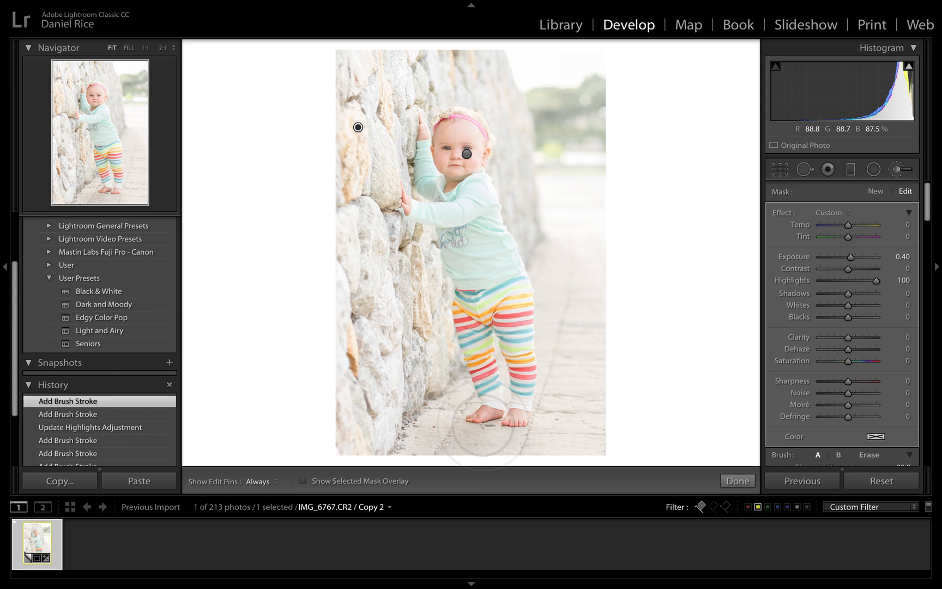
Extend the stone wall's brush mask over the pavement around and behind the baby's feet.
{"action": "key", "text": "h"}
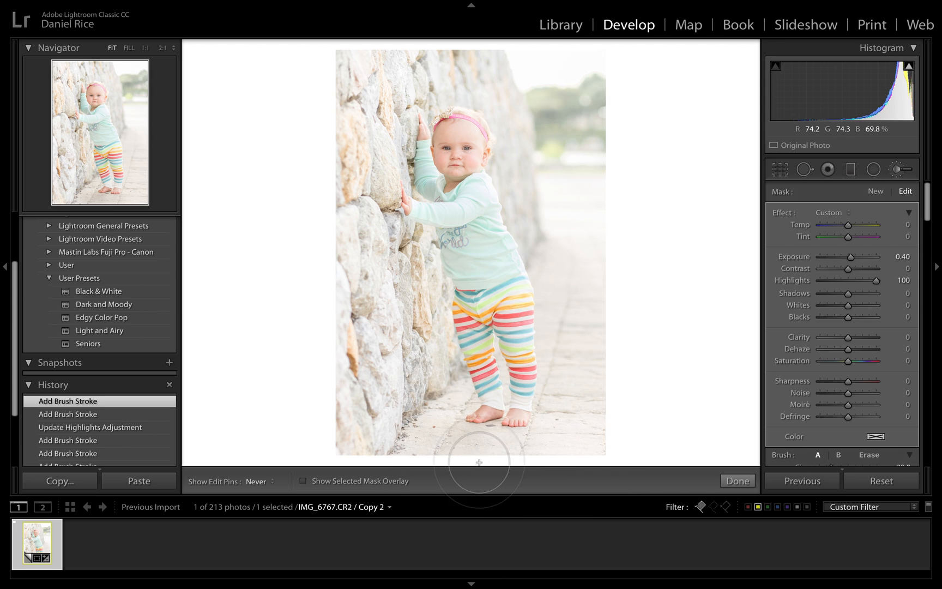
{"action": "left_click", "coordinate": [559, 444]}
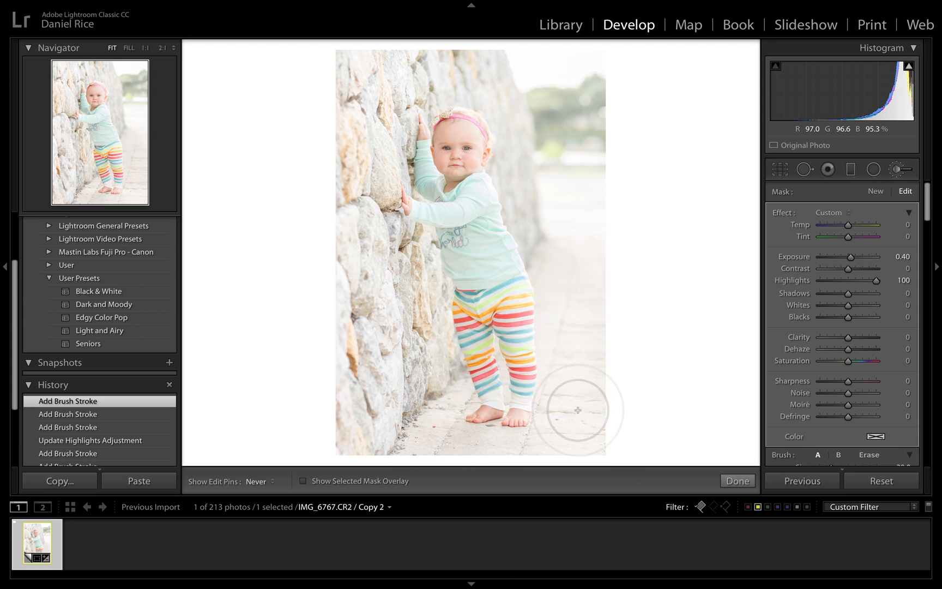
{"action": "key", "text": "h"}
{"action": "left_click_drag", "start_coordinate": [516, 192], "coordinate": [536, 220]}
{"action": "key", "text": "h"}
{"action": "left_click_drag", "start_coordinate": [431, 71], "coordinate": [451, 84]}
{"action": "key", "text": "h"}
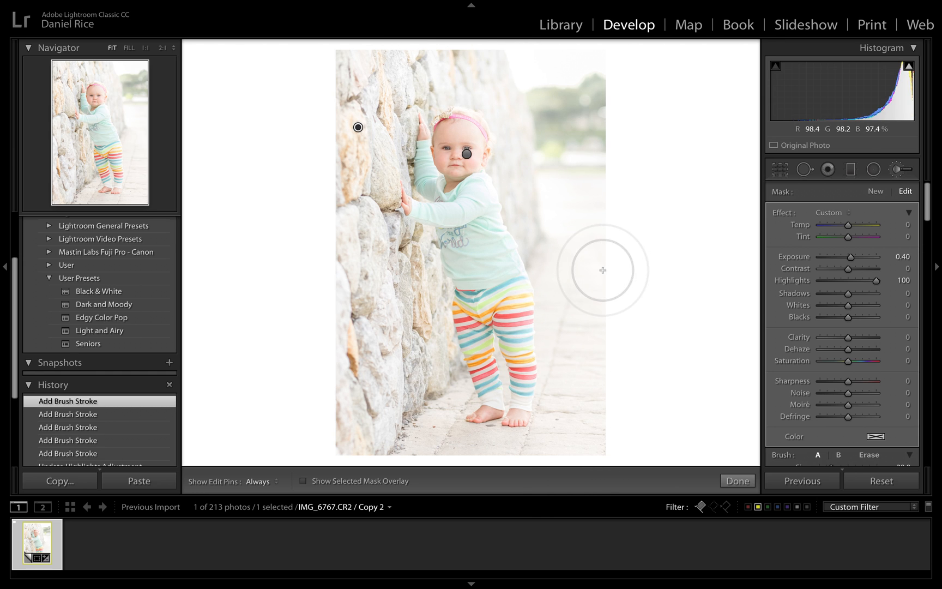
{"action": "key", "text": "ctrl+z"}
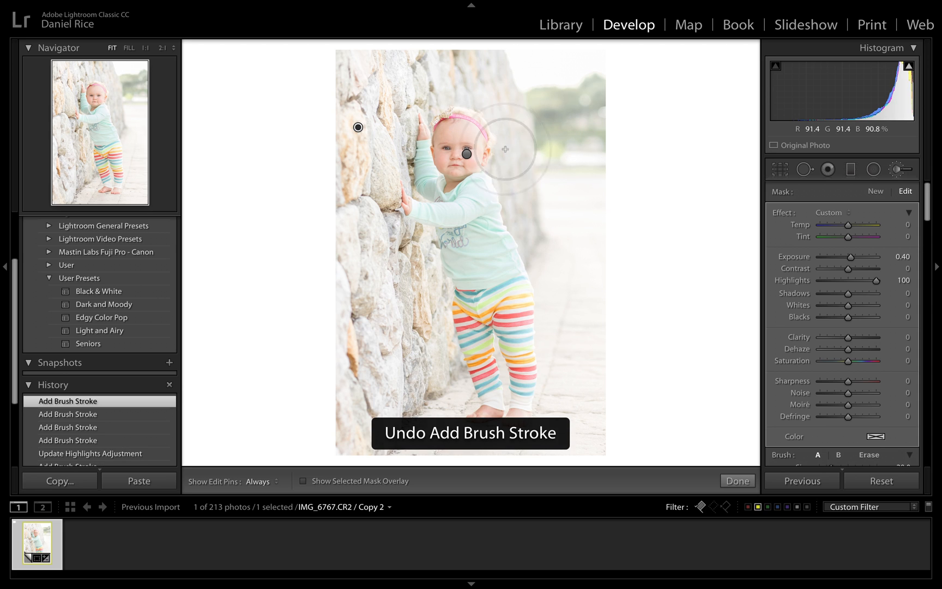
Paint a new brush mask over the blurred wall behind the baby with exposure 0.20 and highlights 100.
{"action": "left_click", "coordinate": [875, 193]}
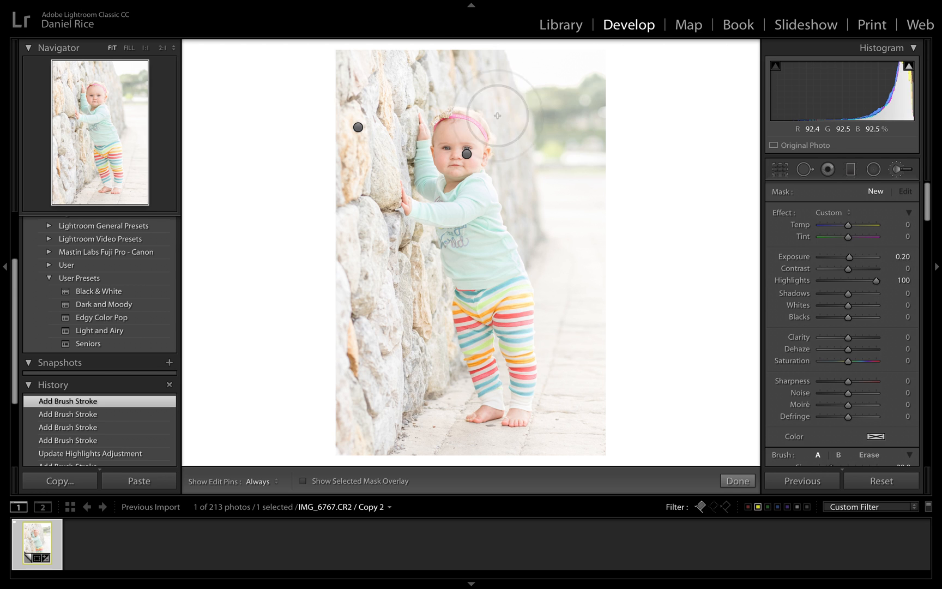
{"action": "key", "text": "h"}
{"action": "left_click_drag", "start_coordinate": [516, 175], "coordinate": [532, 237]}
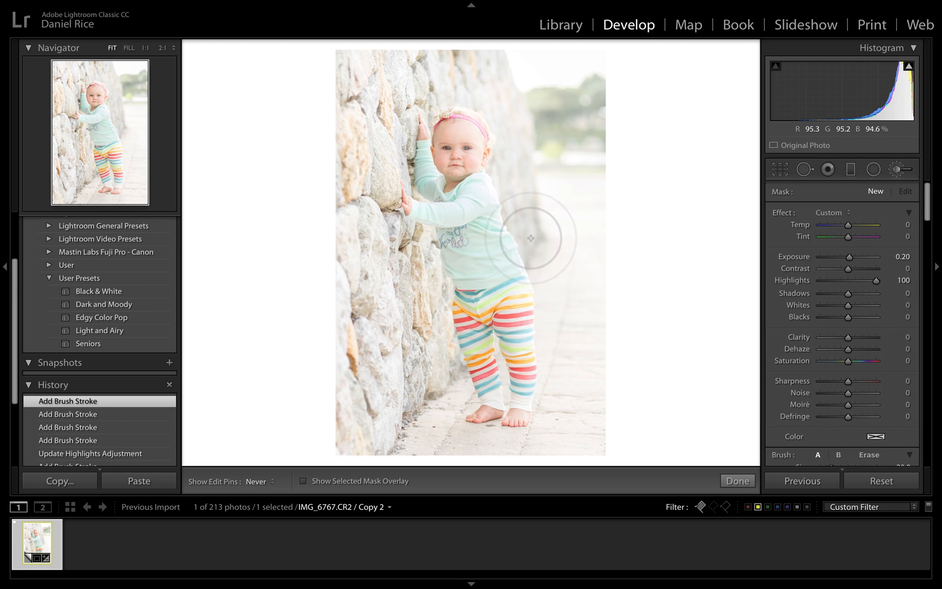
{"action": "key", "text": "h"}
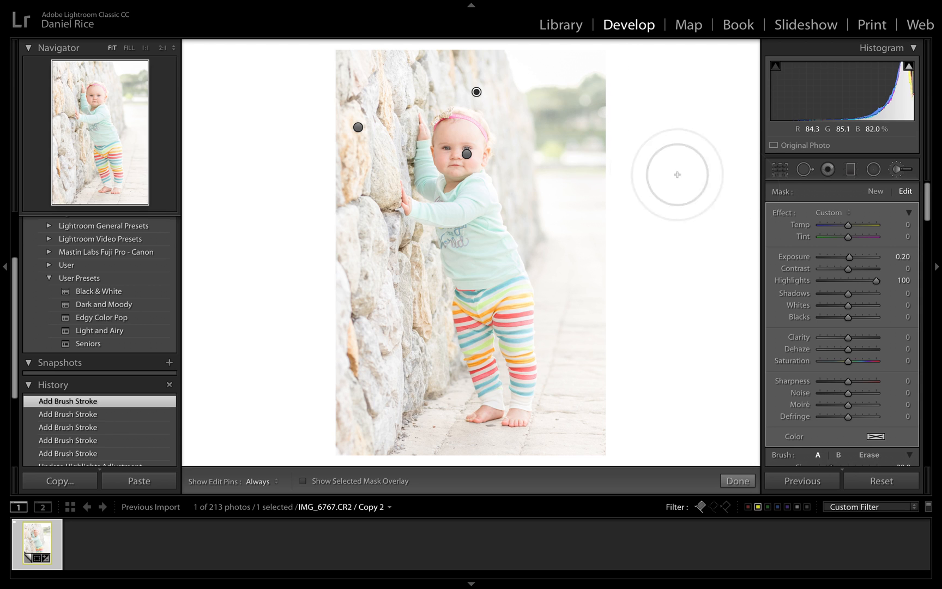
Paint a new brush mask from the Temp effect over the distant background, with temperature 15 and highlights 100.
{"action": "left_click", "coordinate": [875, 192]}
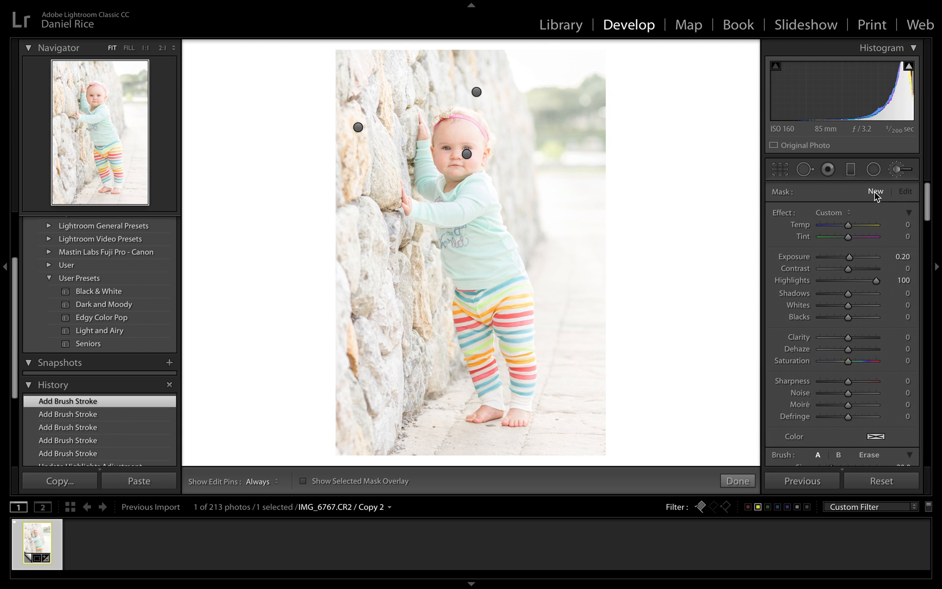
{"action": "left_click", "coordinate": [841, 215]}
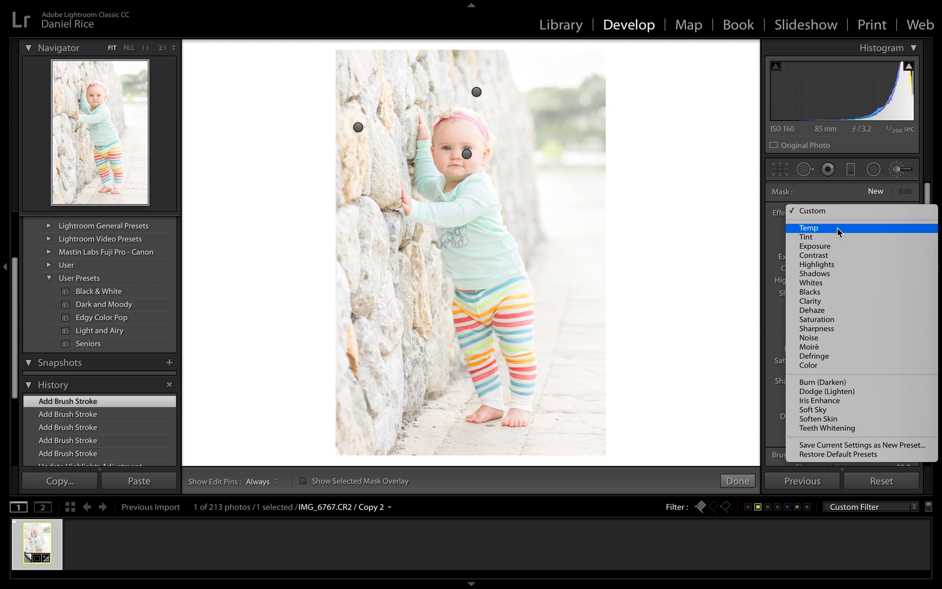
{"action": "left_click", "coordinate": [837, 228]}
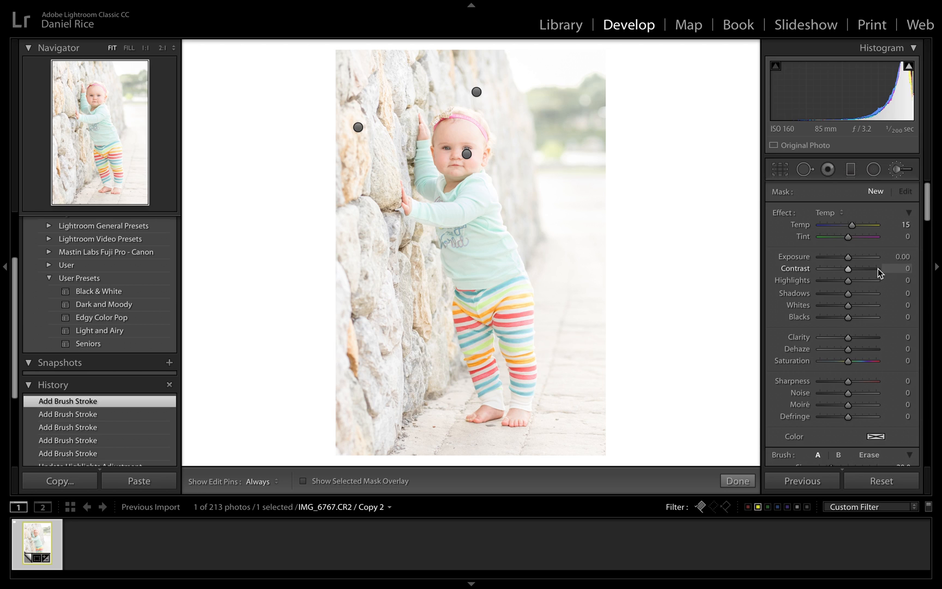
{"action": "left_click_drag", "start_coordinate": [849, 280], "coordinate": [877, 281]}
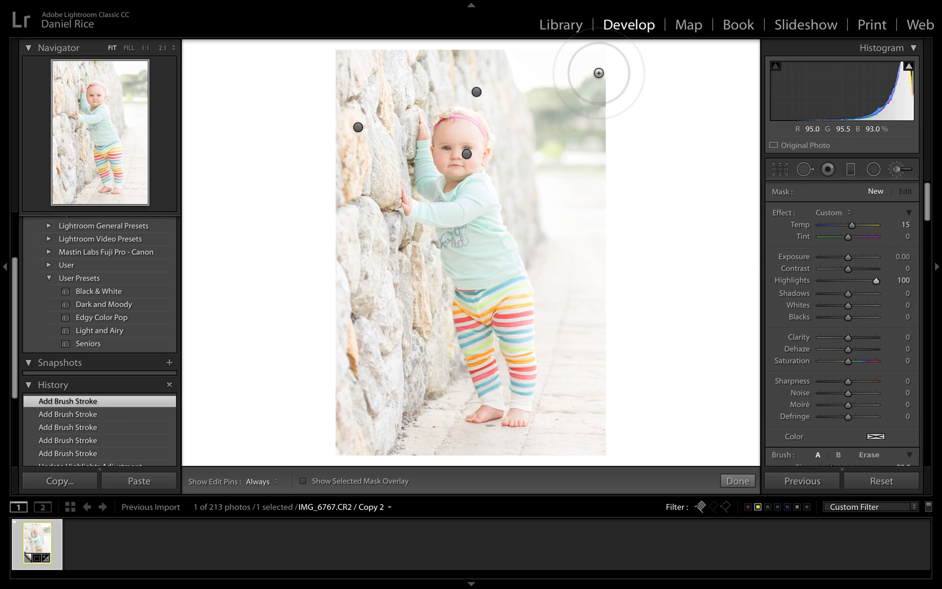
{"action": "key", "text": "h"}
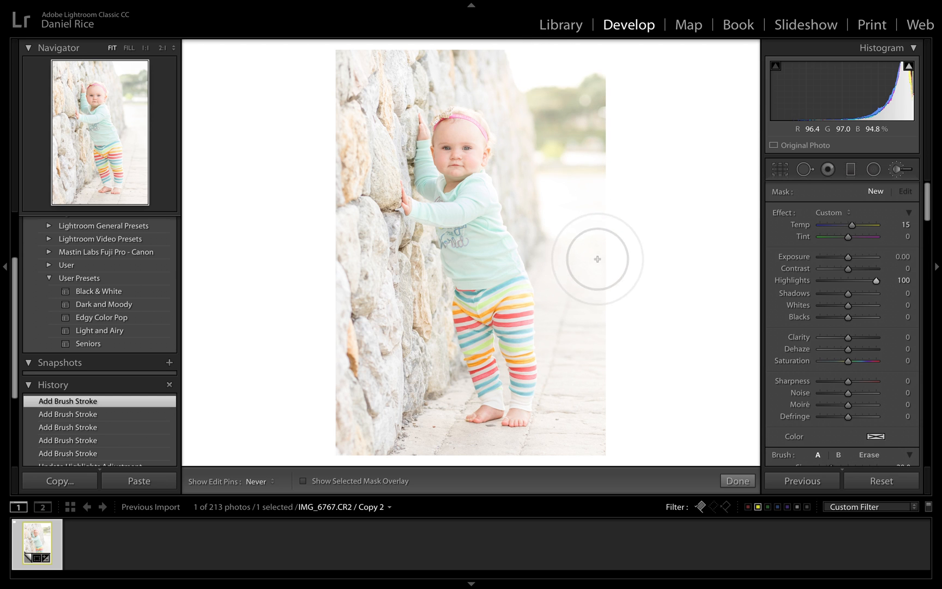
{"action": "key", "text": "h"}
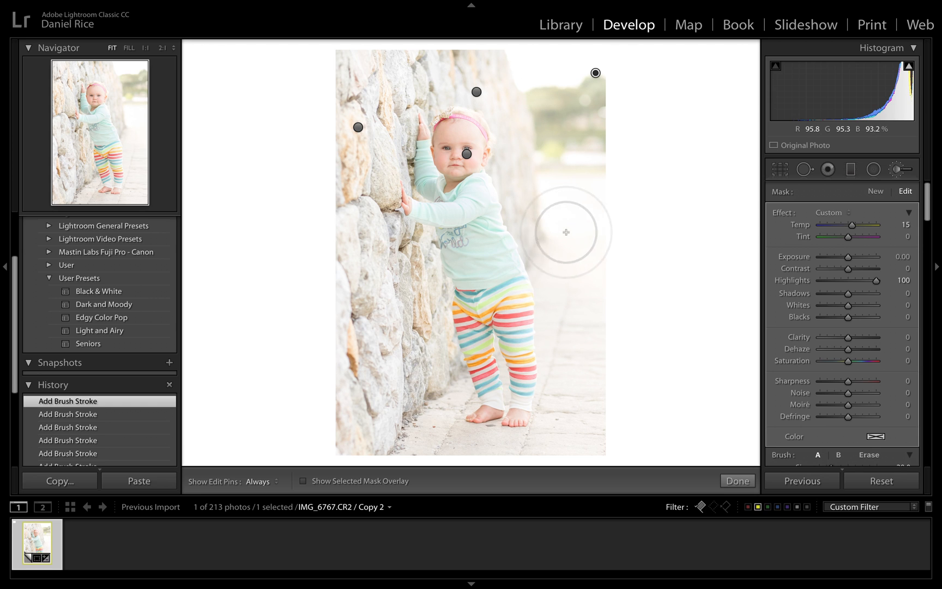
{"action": "mouse_move", "coordinate": [542, 176]}
{"action": "left_mouse_down"}
{"action": "mouse_move", "coordinate": [498, 63]}
{"action": "mouse_move", "coordinate": [565, 252]}
{"action": "mouse_move", "coordinate": [600, 194]}
{"action": "mouse_move", "coordinate": [621, 77]}
{"action": "left_mouse_up"}
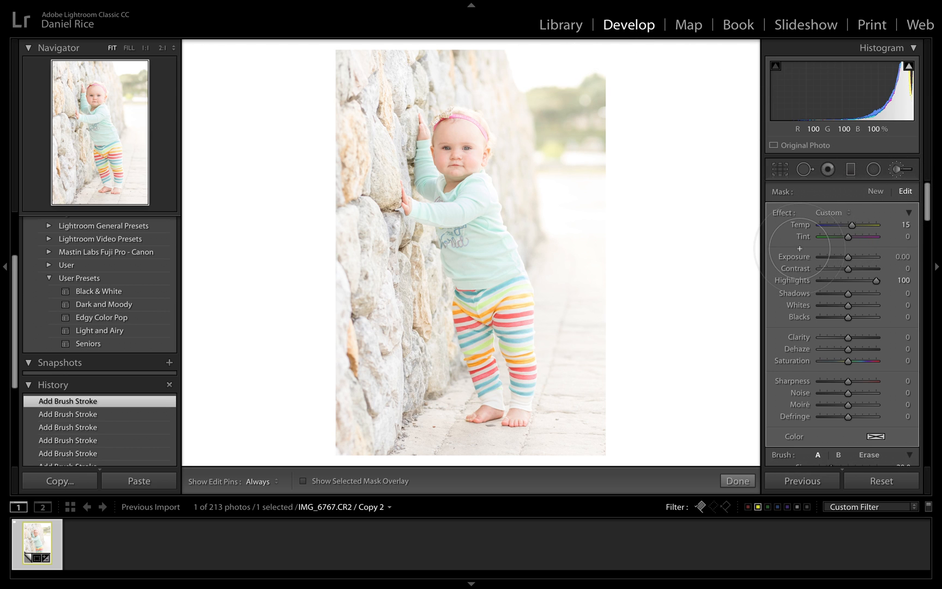
Try warmer temperatures on the distant background mask and settle on a temperature of 17.
{"action": "left_click", "coordinate": [894, 225]}
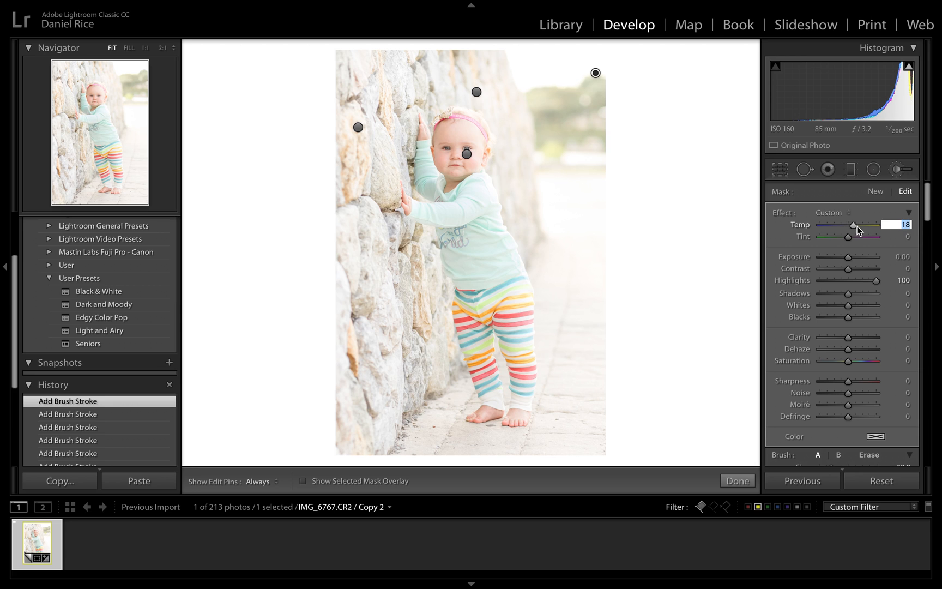
{"action": "mouse_move", "coordinate": [856, 226]}
{"action": "left_mouse_down"}
{"action": "mouse_move", "coordinate": [885, 229]}
{"action": "mouse_move", "coordinate": [864, 230]}
{"action": "left_mouse_up"}
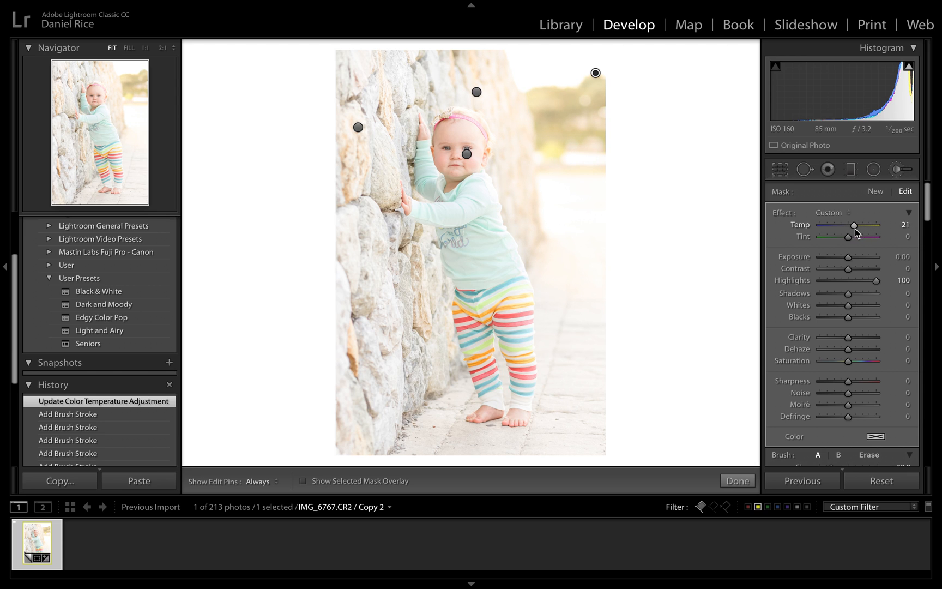
{"action": "left_click_drag", "start_coordinate": [857, 230], "coordinate": [857, 229]}
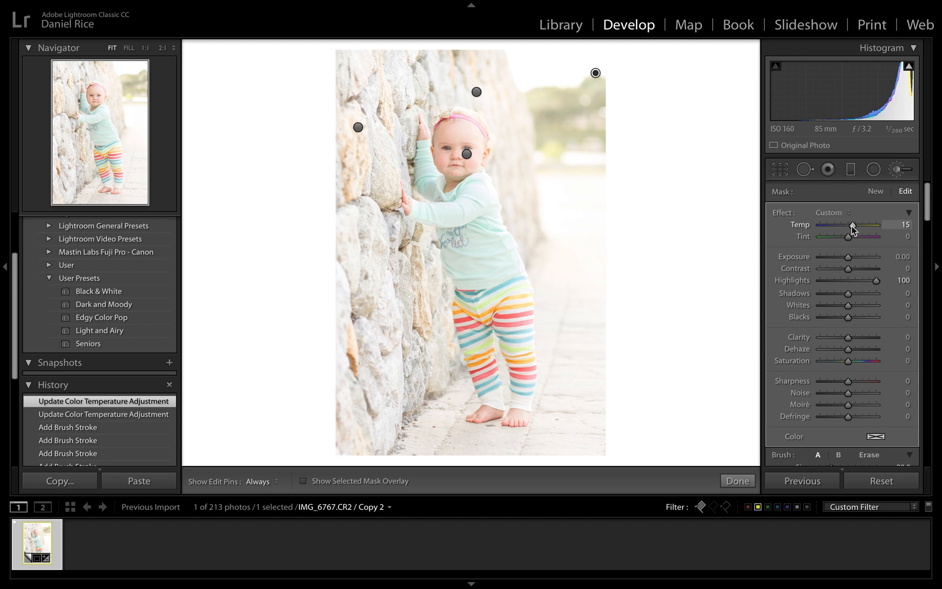
{"action": "left_click", "coordinate": [852, 225]}
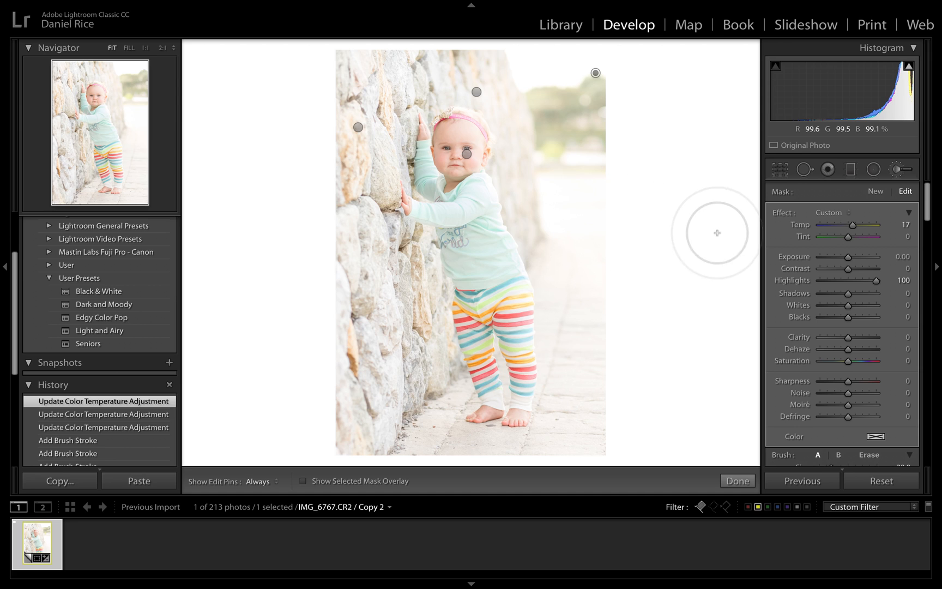
{"action": "left_click", "coordinate": [721, 245]}
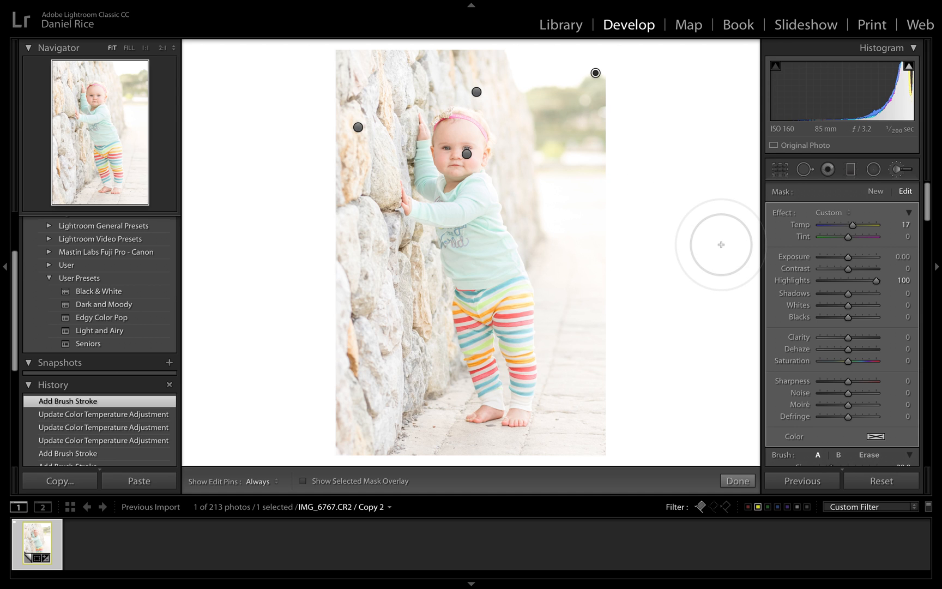
Inspect the coverage of the near stone wall's brush mask and select that mask for editing.
{"action": "left_click", "coordinate": [875, 191]}
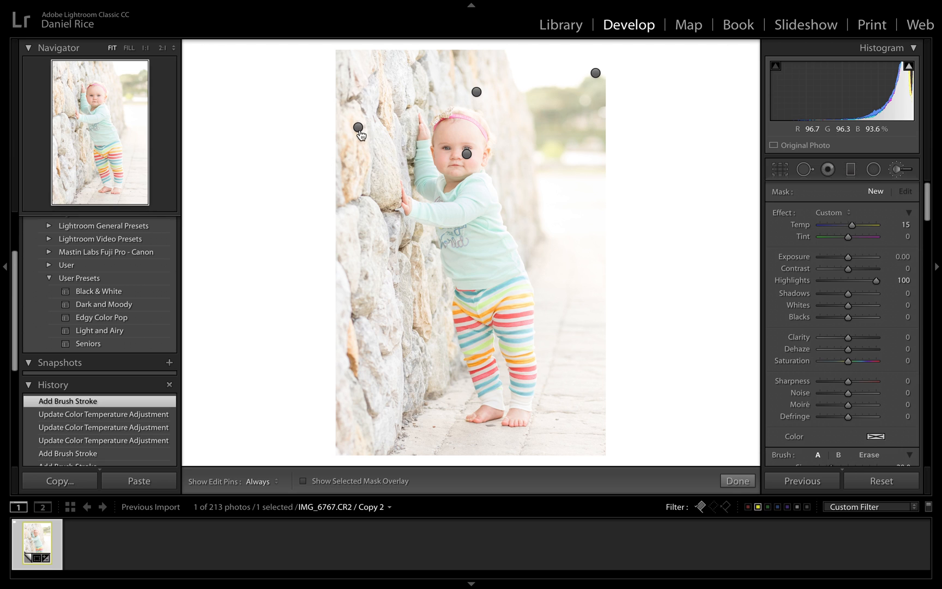
{"action": "mouse_move", "coordinate": [358, 131]}
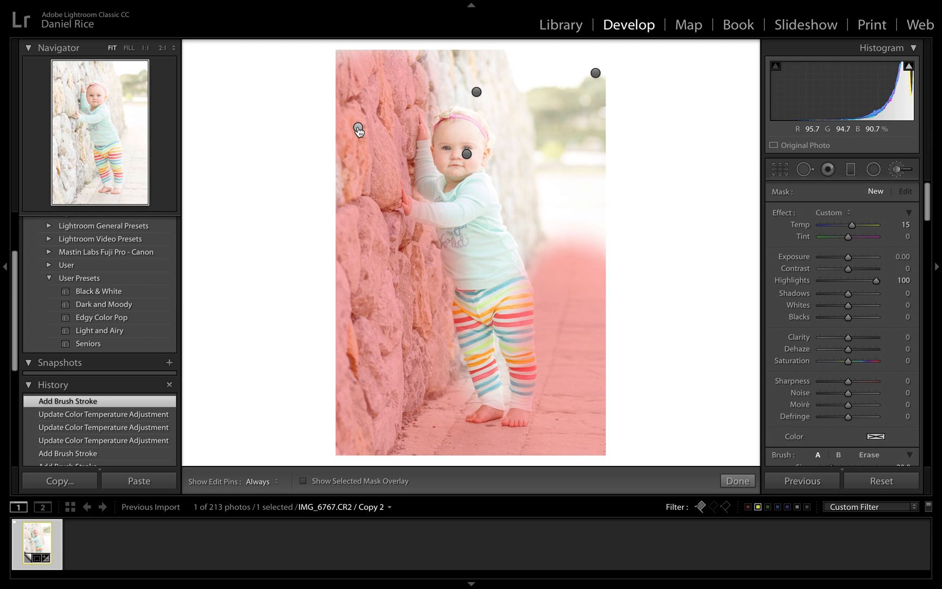
{"action": "left_click", "coordinate": [358, 130]}
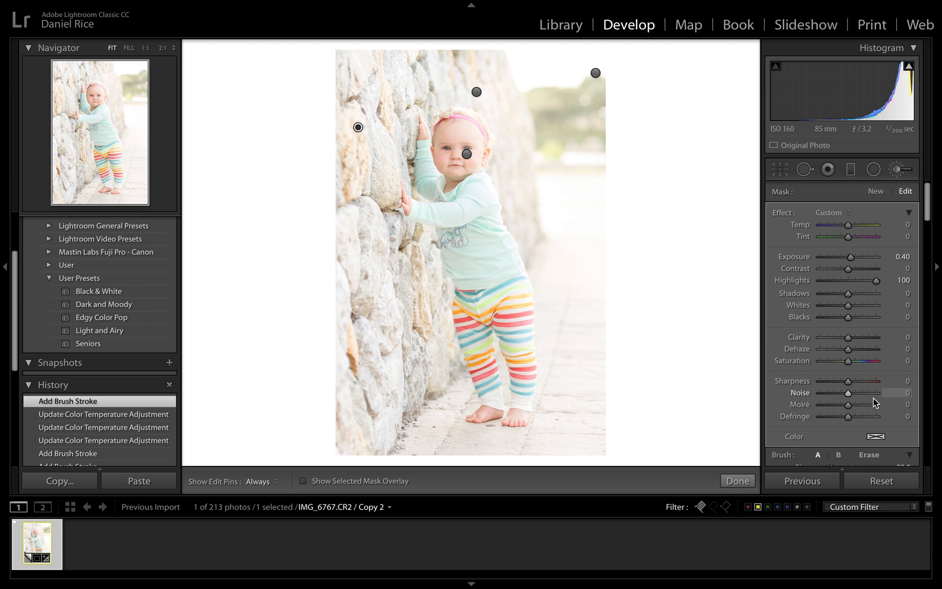
Set the near stone wall mask's sharpness to -100 and erase the mask from the baby's hand and feet with a smaller brush.
{"action": "left_click_drag", "start_coordinate": [847, 383], "coordinate": [785, 388]}
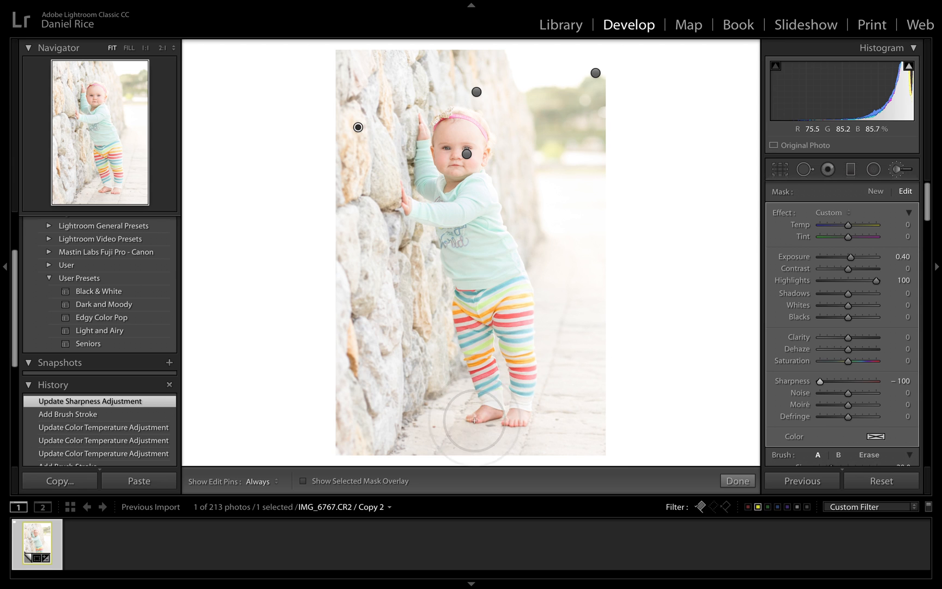
{"action": "key", "text": "bracketleft"}
{"action": "key", "text": "bracketleft"}
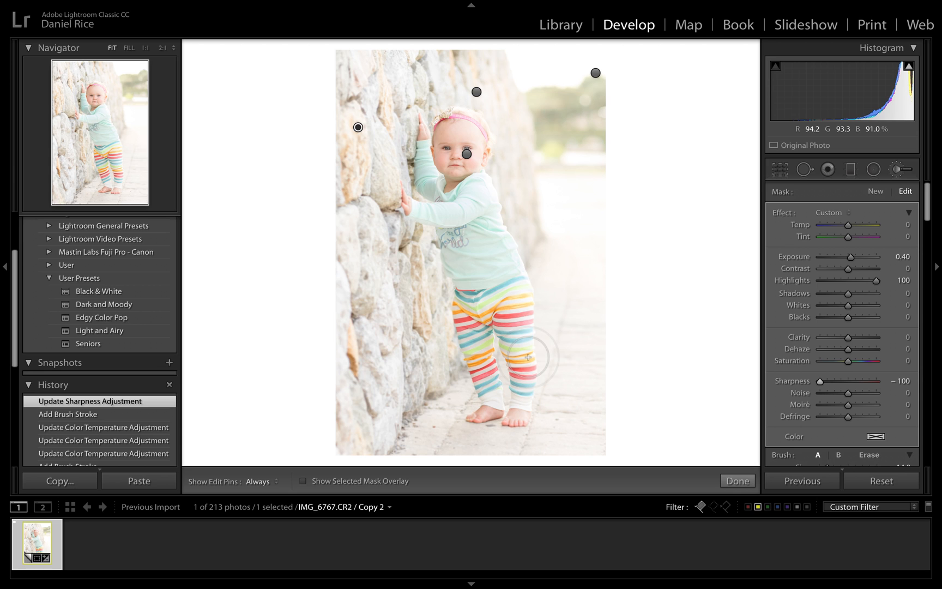
{"action": "key", "text": "alt"}
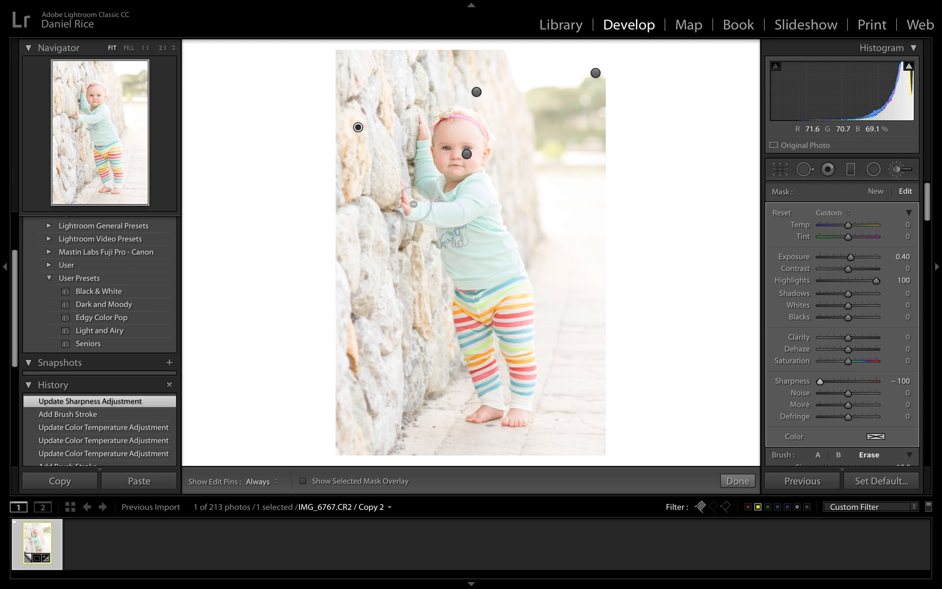
{"action": "key", "text": "h"}
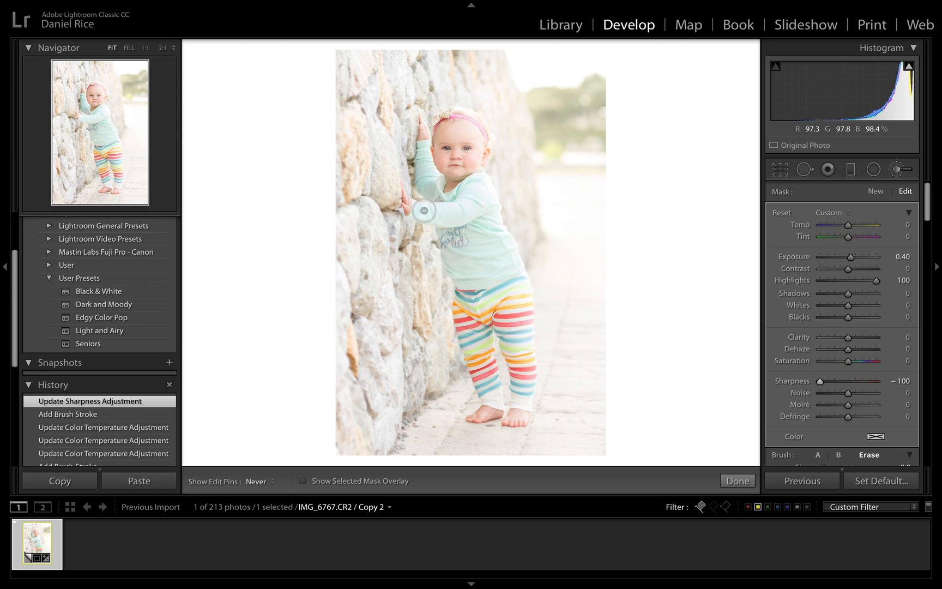
{"action": "left_click_drag", "start_coordinate": [409, 202], "coordinate": [419, 207]}
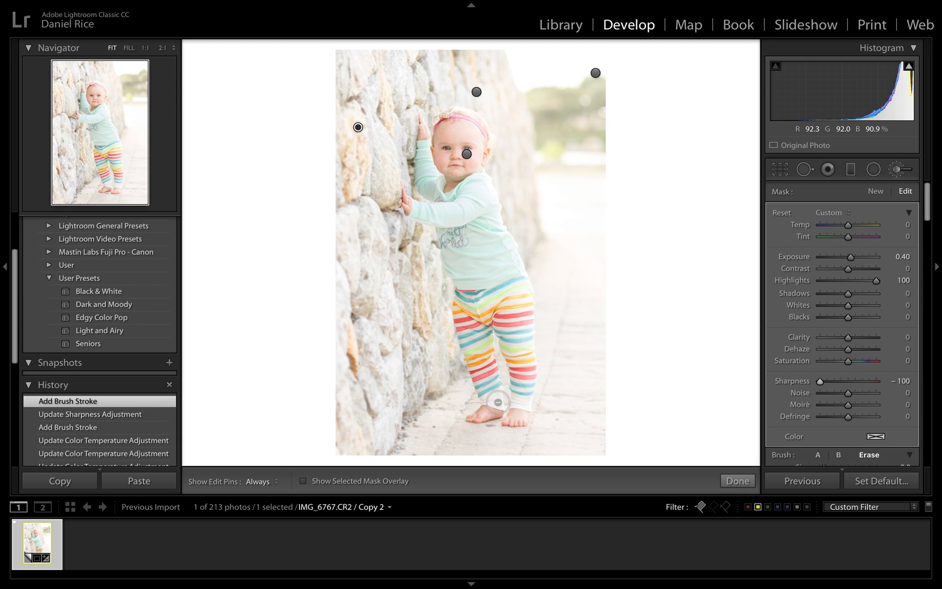
{"action": "mouse_move", "coordinate": [495, 407]}
{"action": "left_mouse_down"}
{"action": "mouse_move", "coordinate": [482, 414]}
{"action": "mouse_move", "coordinate": [518, 421]}
{"action": "left_mouse_up"}
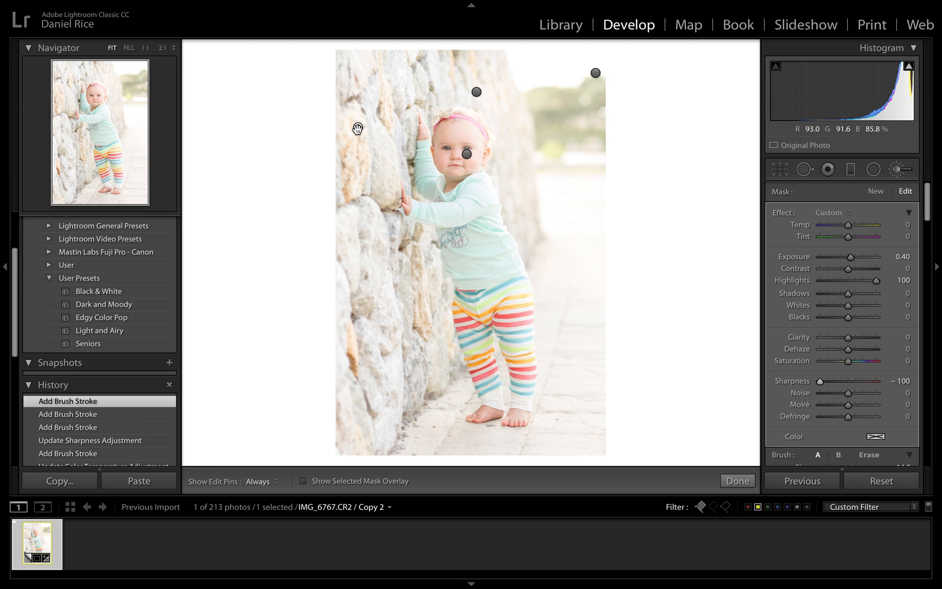
{"action": "mouse_move", "coordinate": [357, 128]}
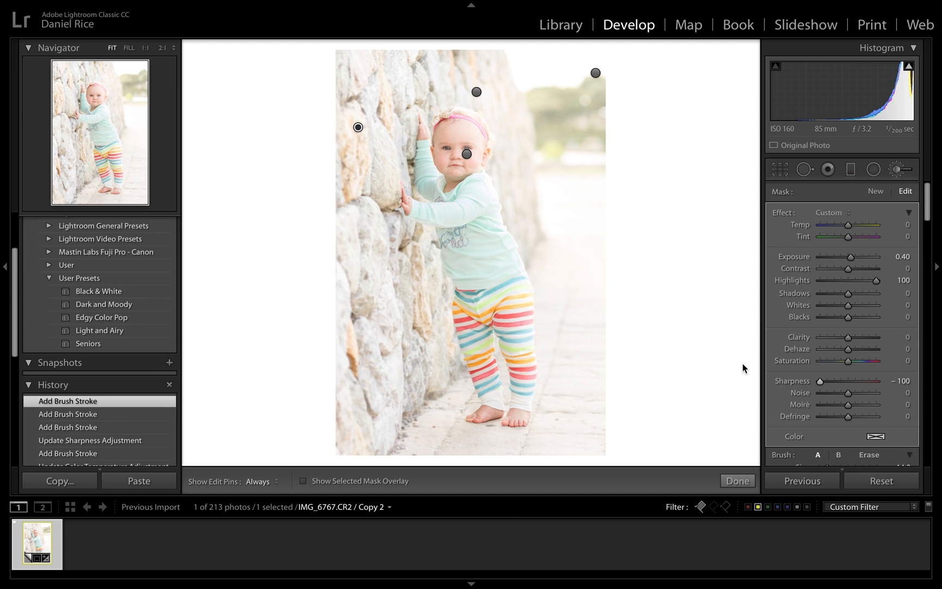
Extend the baby's brush mask over the feet, raise its exposure to 0.30, and finish brush editing.
{"action": "left_click", "coordinate": [467, 153]}
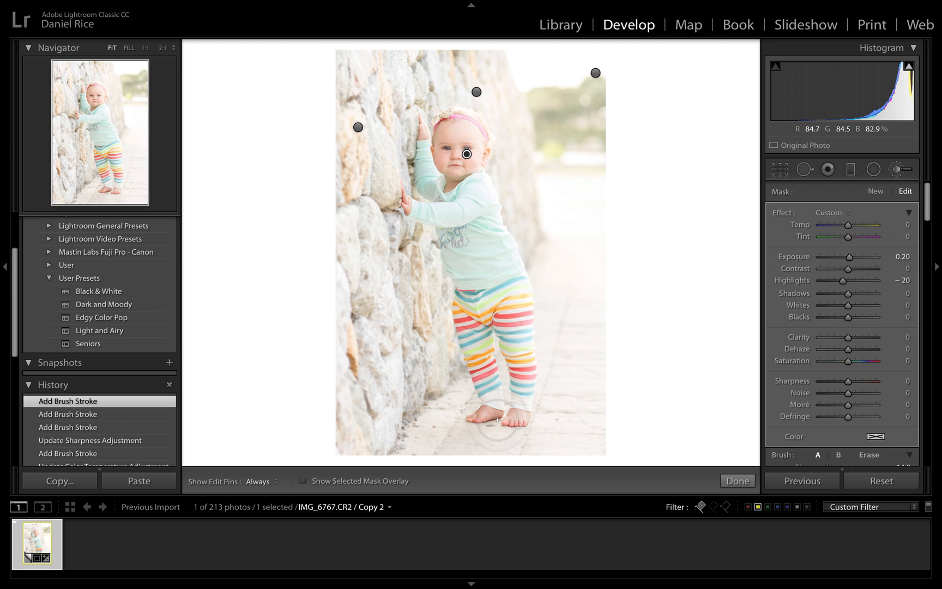
{"action": "key", "text": "h"}
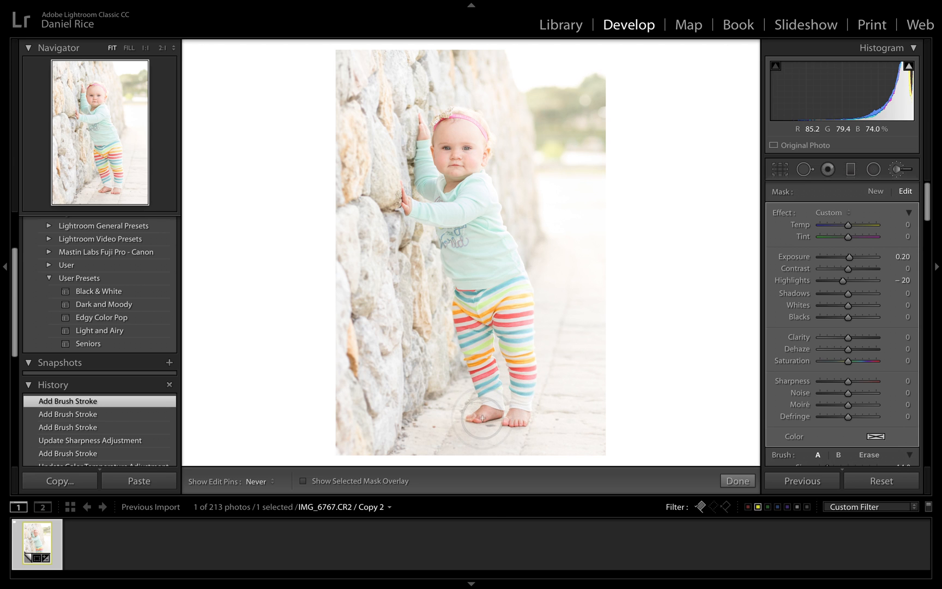
{"action": "left_click_drag", "start_coordinate": [516, 417], "coordinate": [518, 419]}
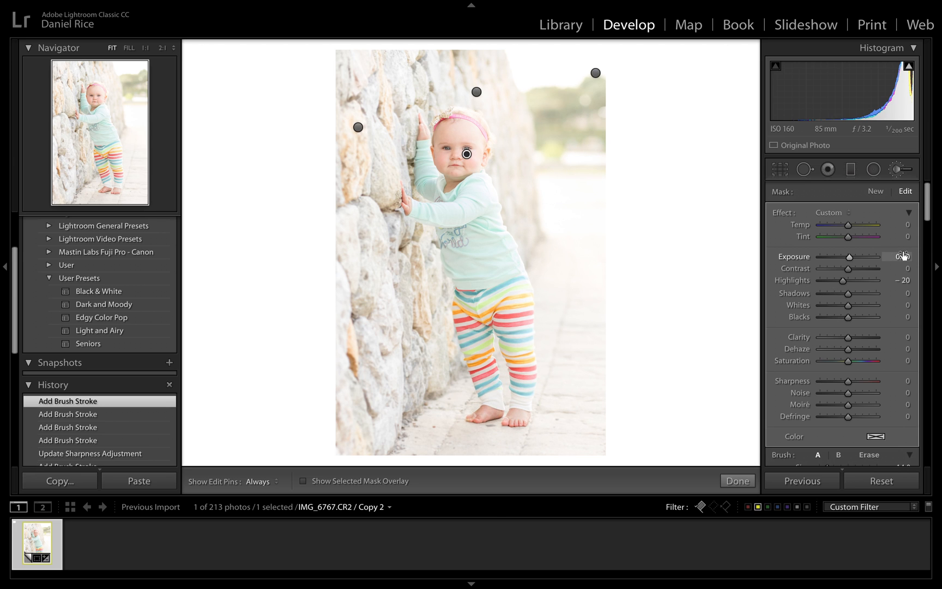
{"action": "left_click_drag", "start_coordinate": [903, 255], "coordinate": [905, 255]}
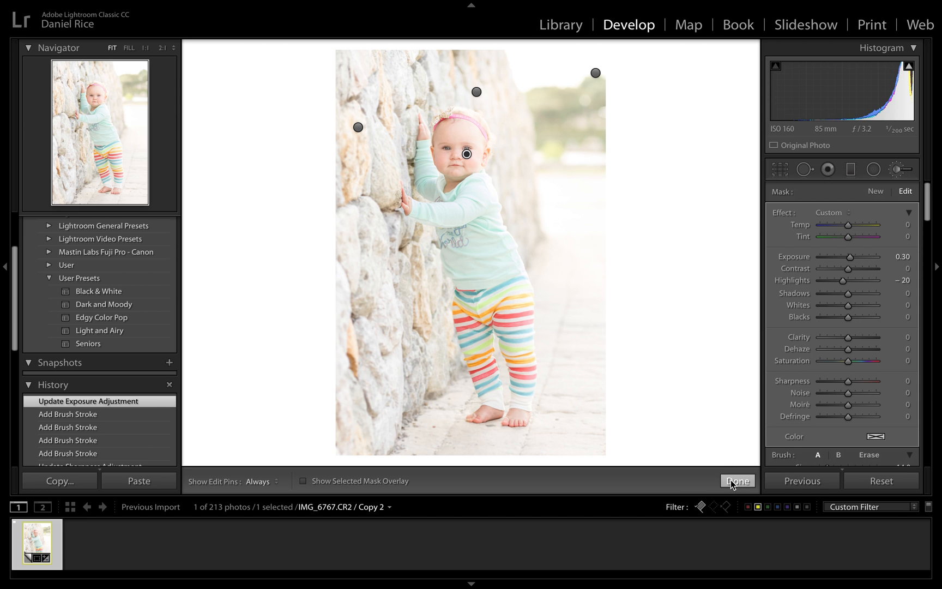
{"action": "left_click", "coordinate": [736, 481]}
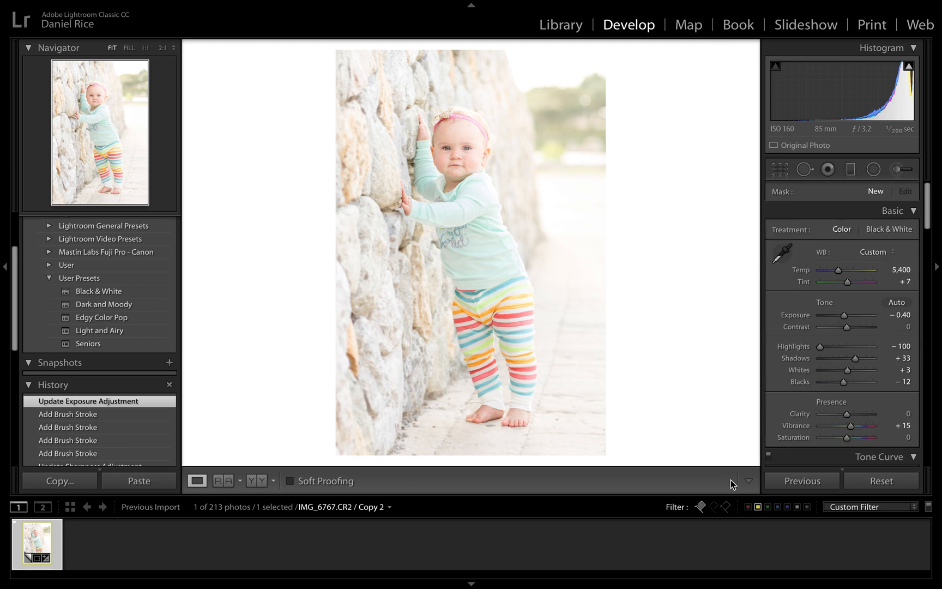
{"action": "left_click", "coordinate": [898, 170]}
{"action": "left_click", "coordinate": [833, 213]}
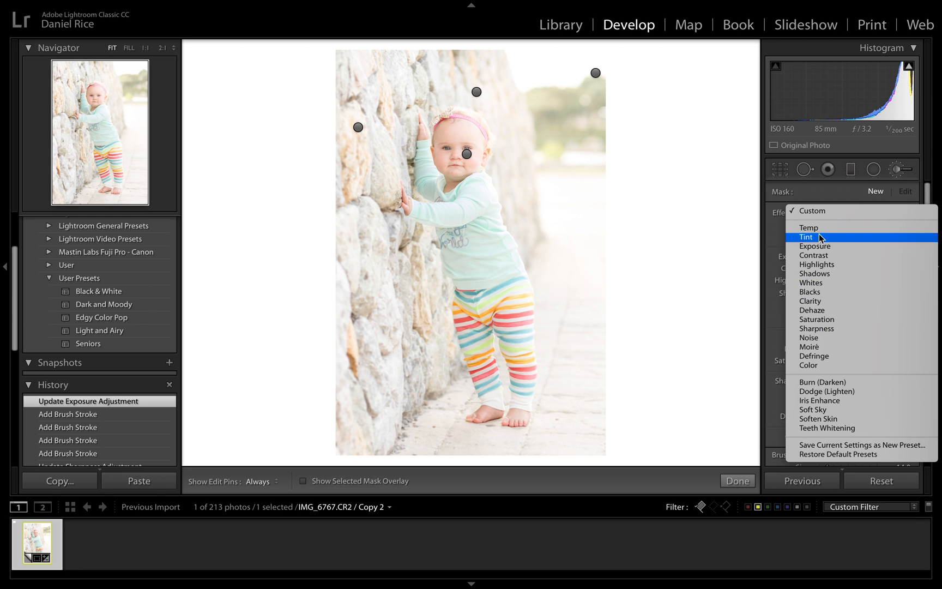
{"action": "left_click", "coordinate": [735, 221]}
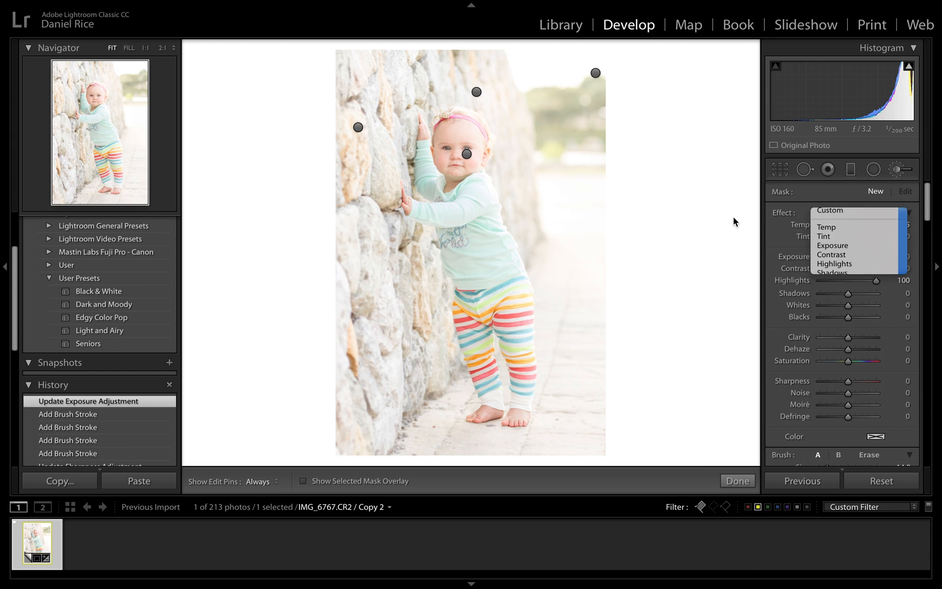
{"action": "left_click", "coordinate": [738, 479]}
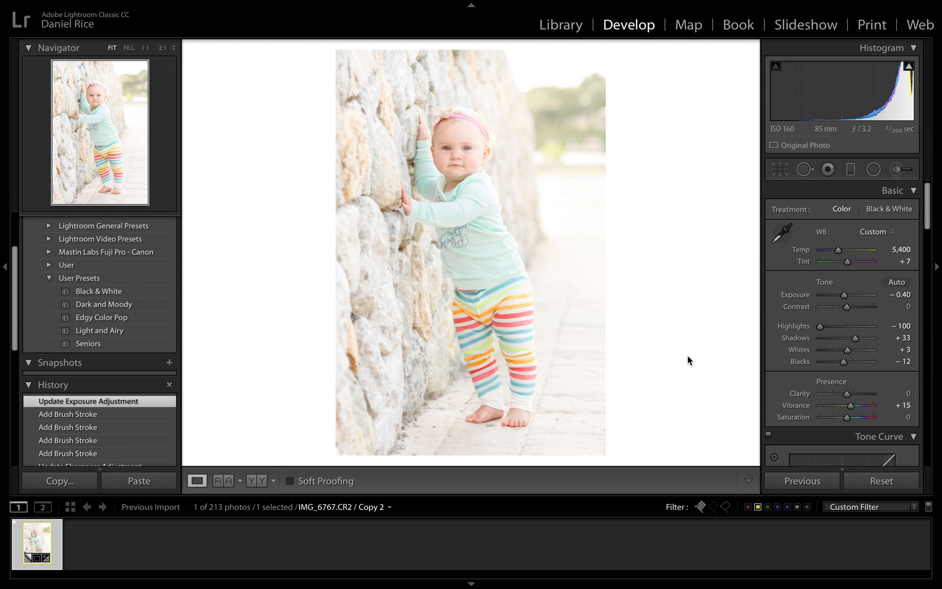
Compare the before and after versions of the portrait side by side.
{"action": "left_click", "coordinate": [262, 481]}
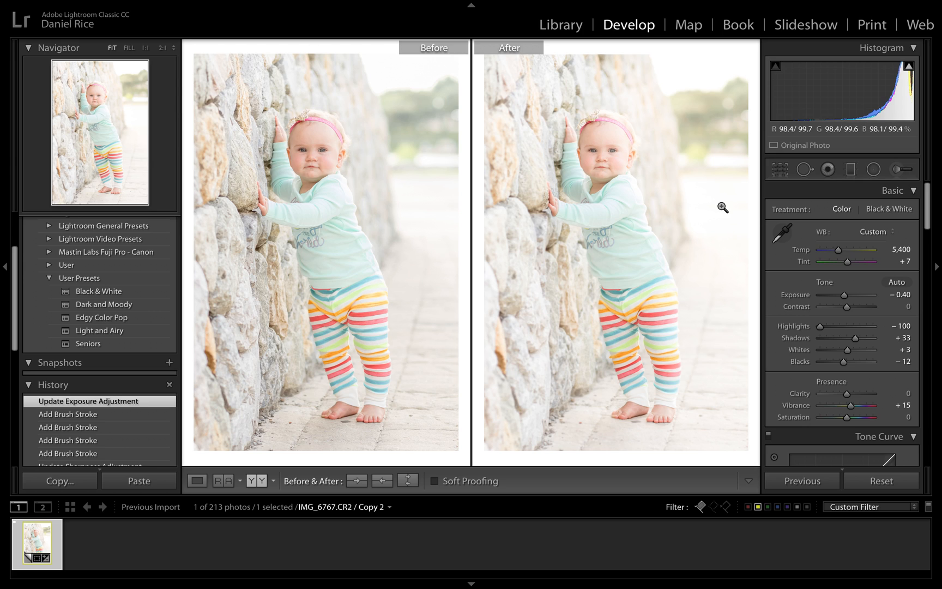
{"action": "mouse_move", "coordinate": [652, 4]}
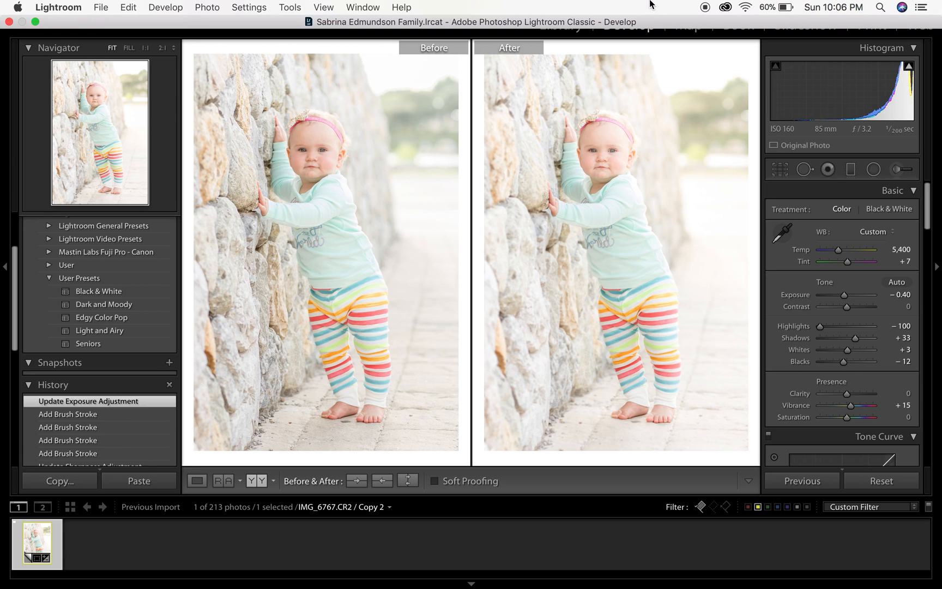